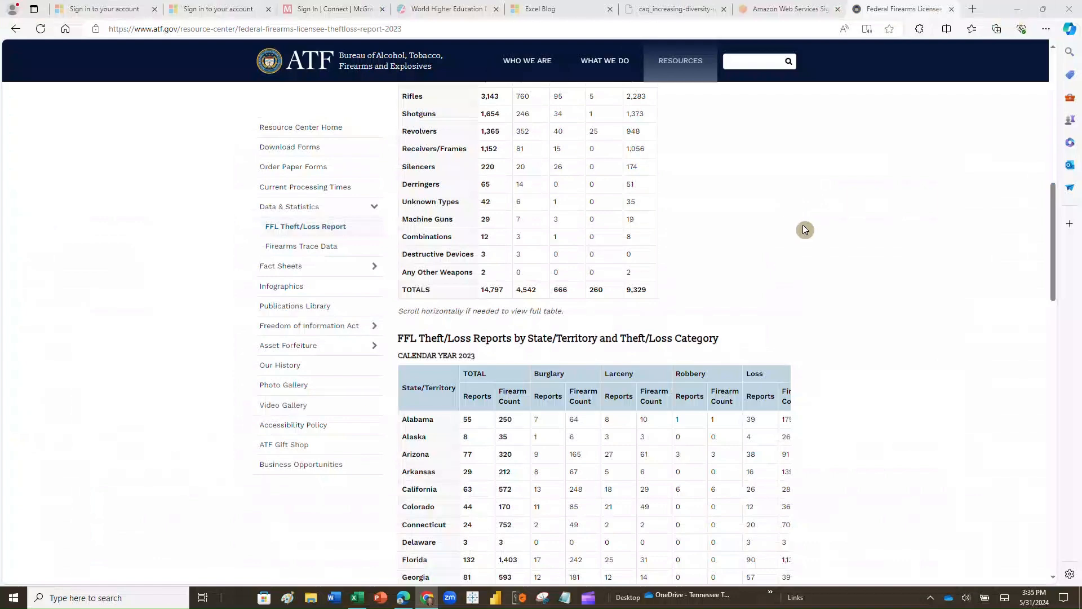
Examine the ATF 2023 Theft/Loss Report page, including its firearm type table and its State/Territory table
scroll(805, 229, "up", 3)
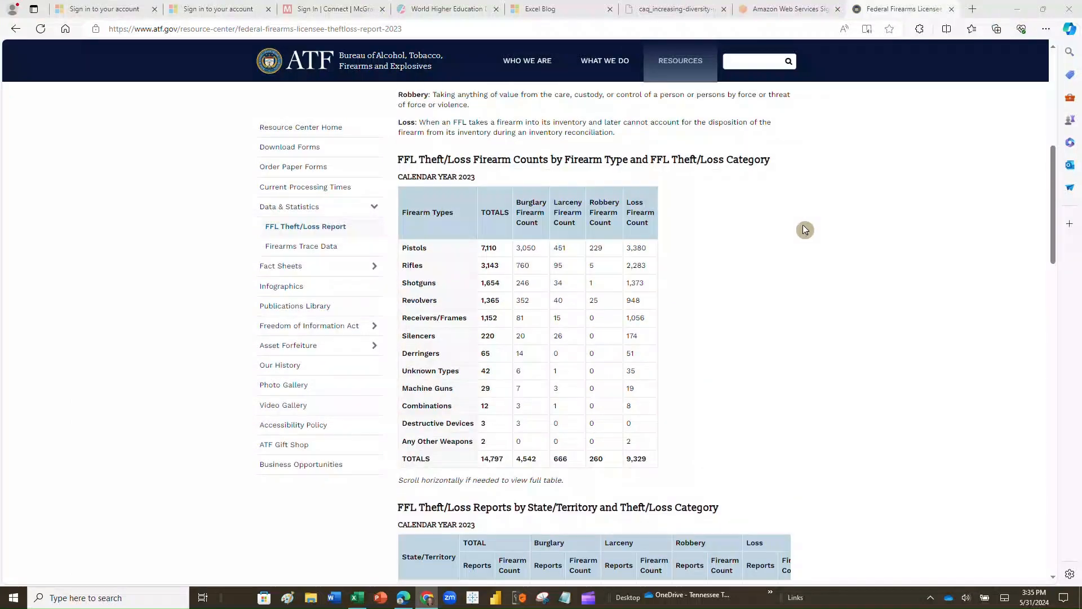
scroll(803, 226, "up", 8)
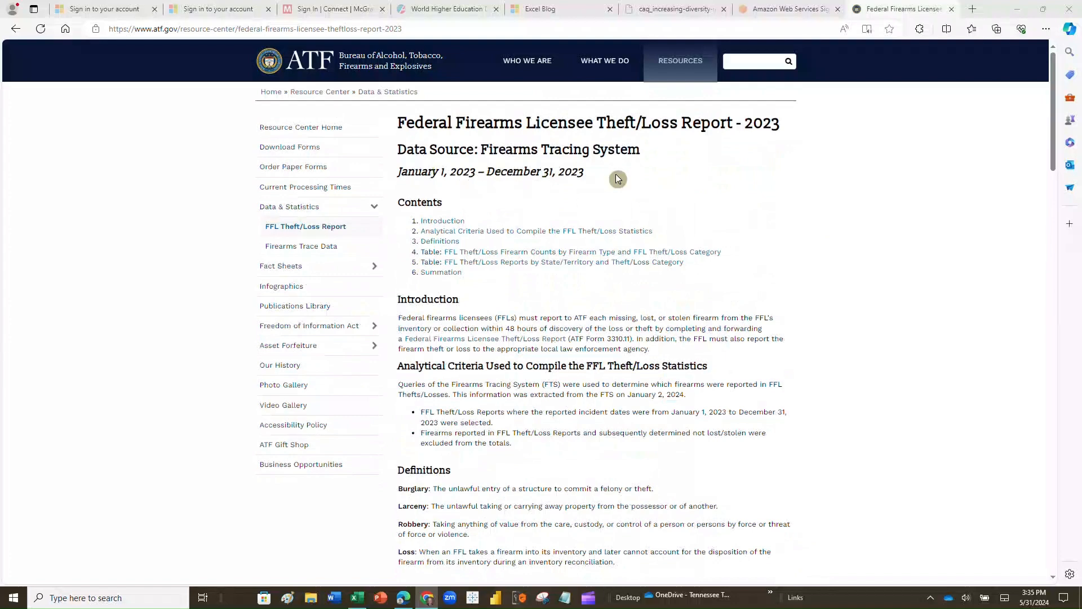
scroll(790, 191, "down", 6)
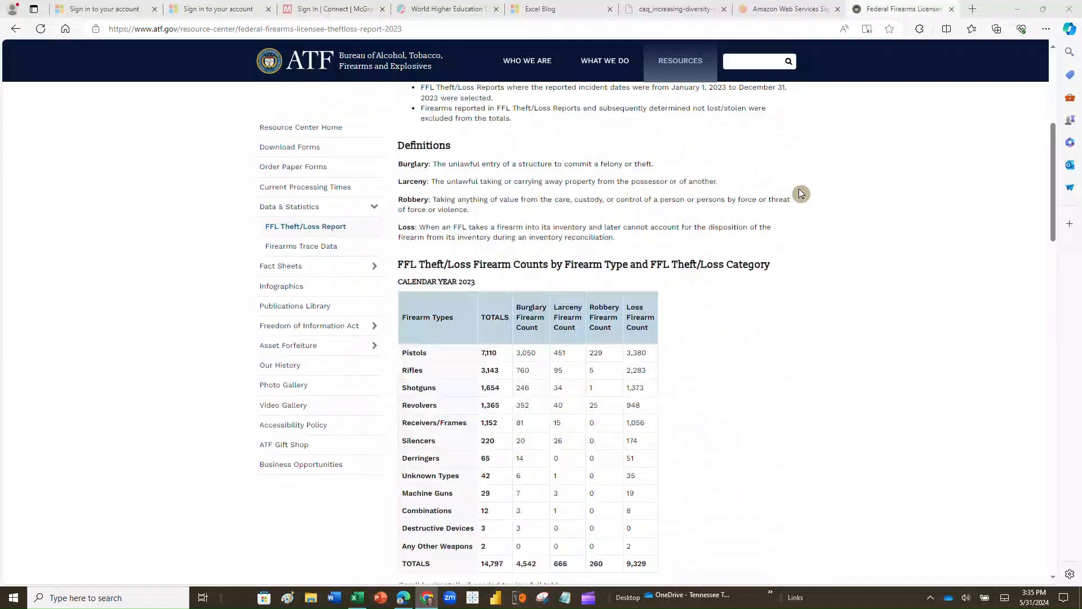
scroll(803, 187, "down", 5)
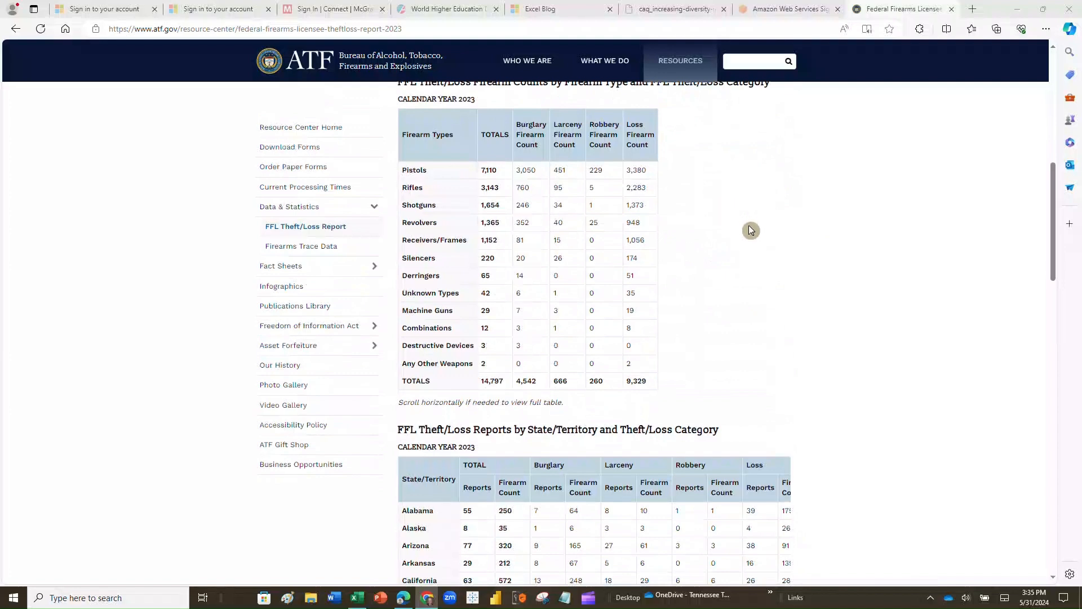
scroll(759, 227, "down", 7)
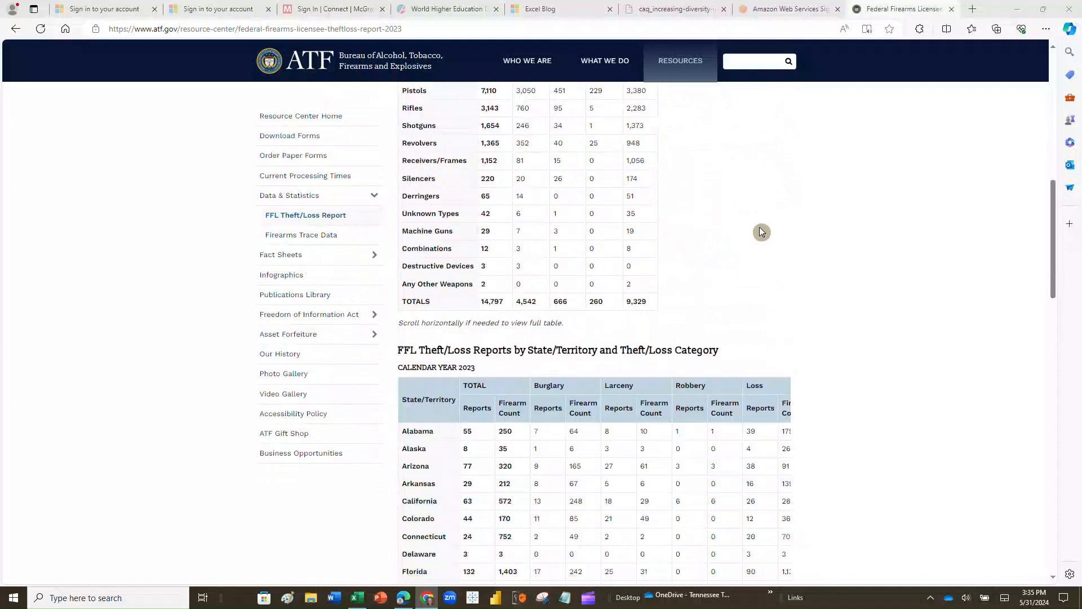
mouse_move(536, 86)
scroll(906, 235, "up", 12)
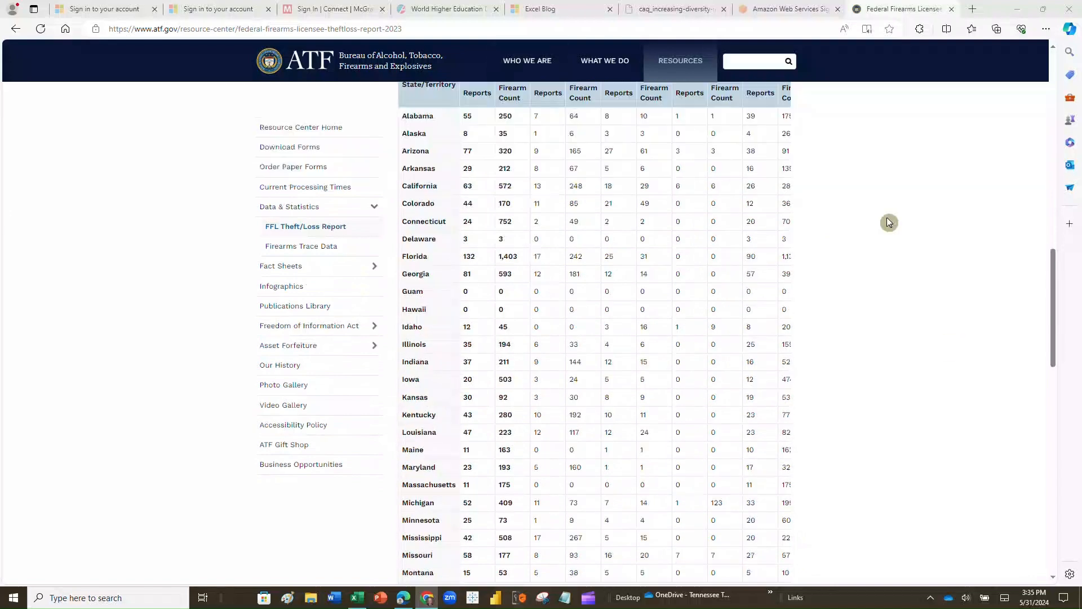
scroll(902, 236, "up", 6)
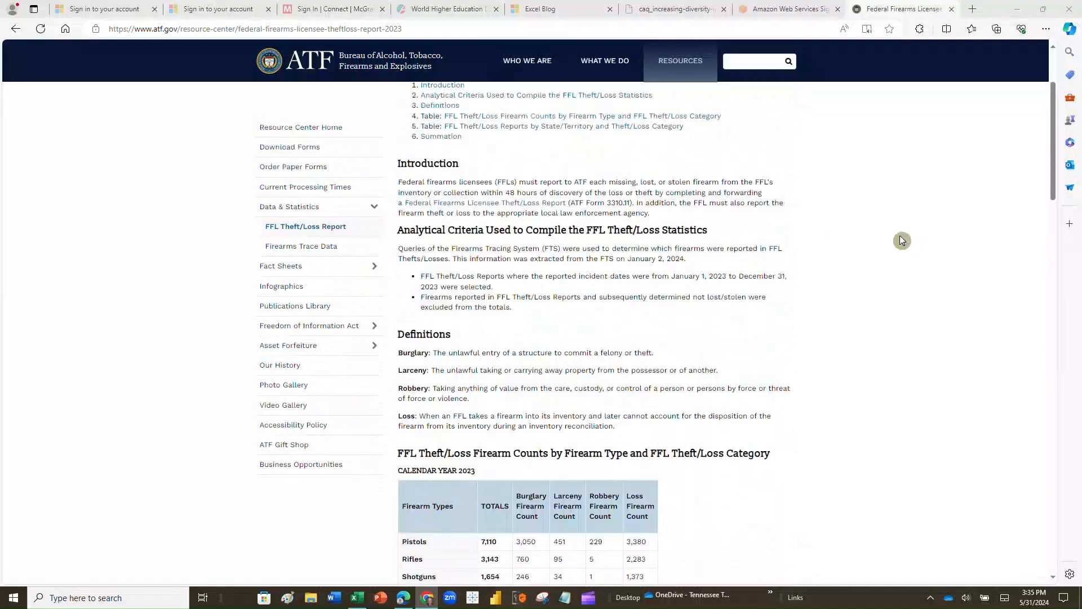
Copy the web address of the Federal Firearms Licensee Theft/Loss Report - 2023 page
left_click(428, 28)
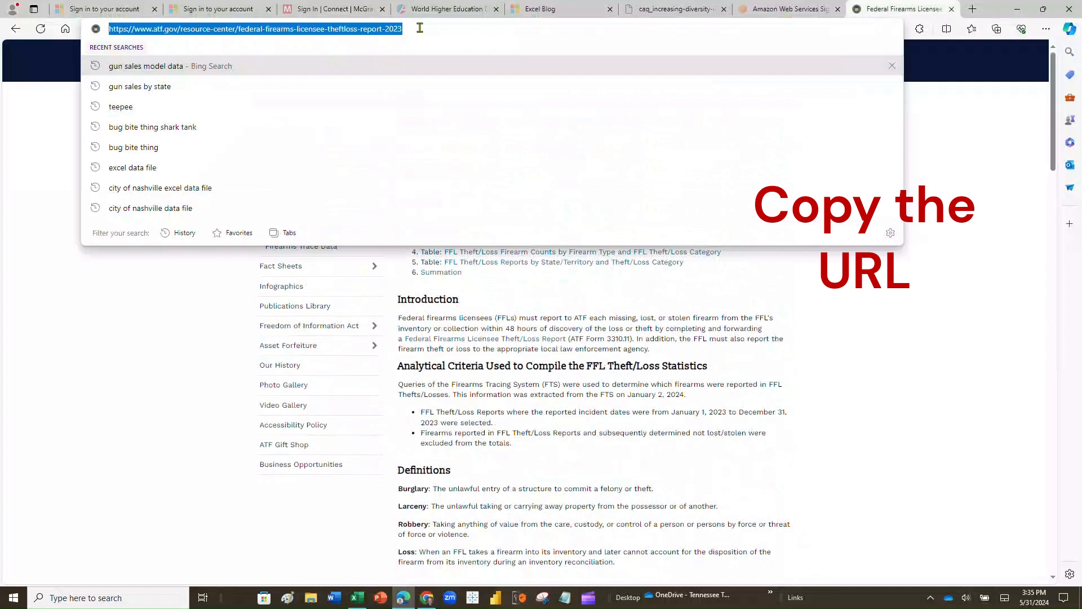
right_click(412, 32)
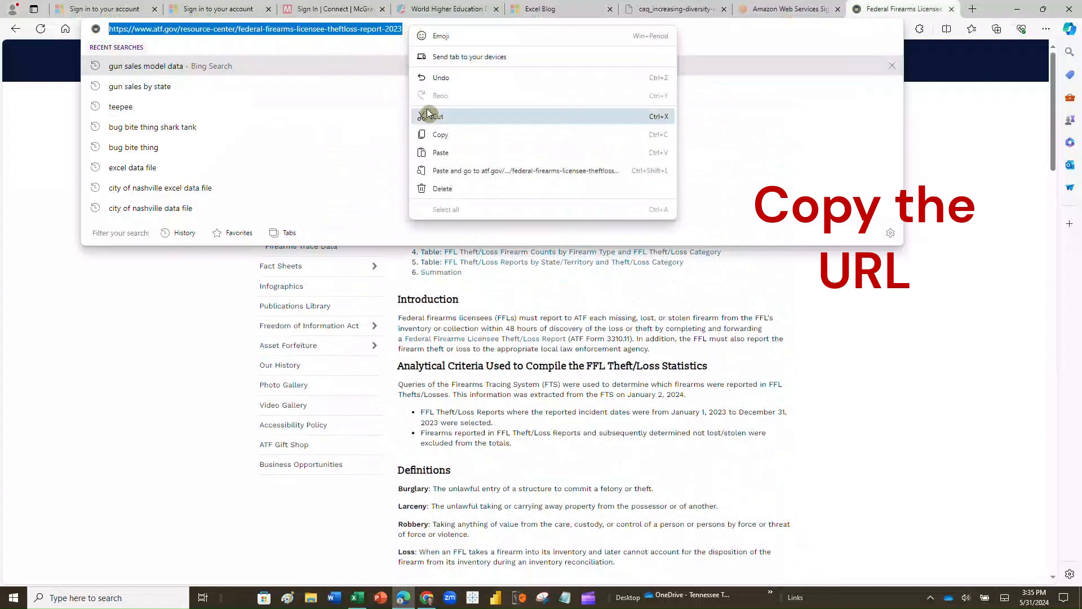
left_click(430, 134)
left_click(863, 298)
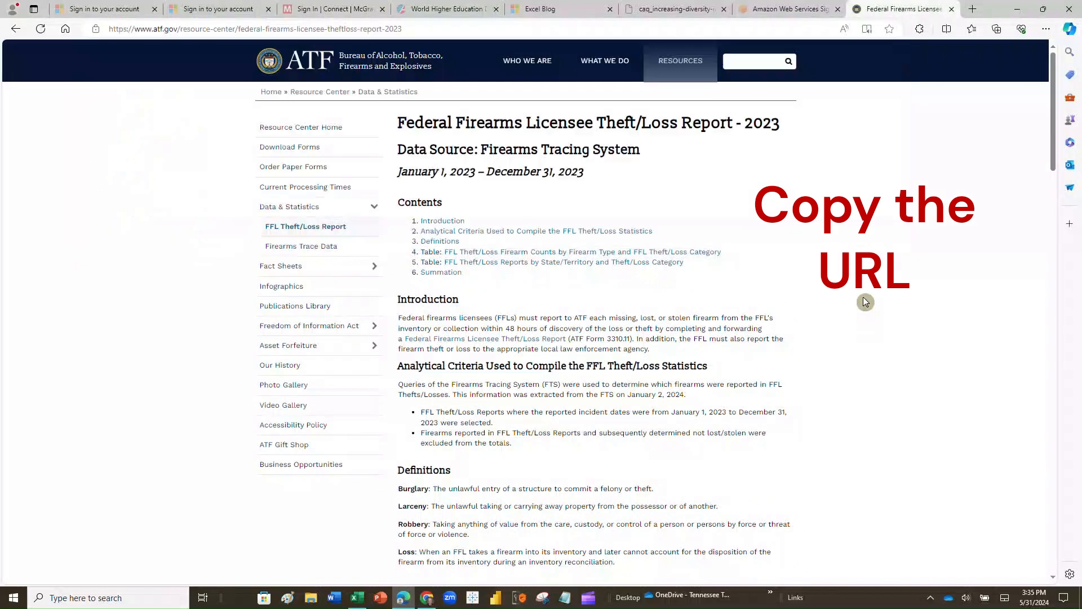
Switch to the blank Excel workbook and connect to the copied ATF report URL as a basic From Web data source
left_click(359, 601)
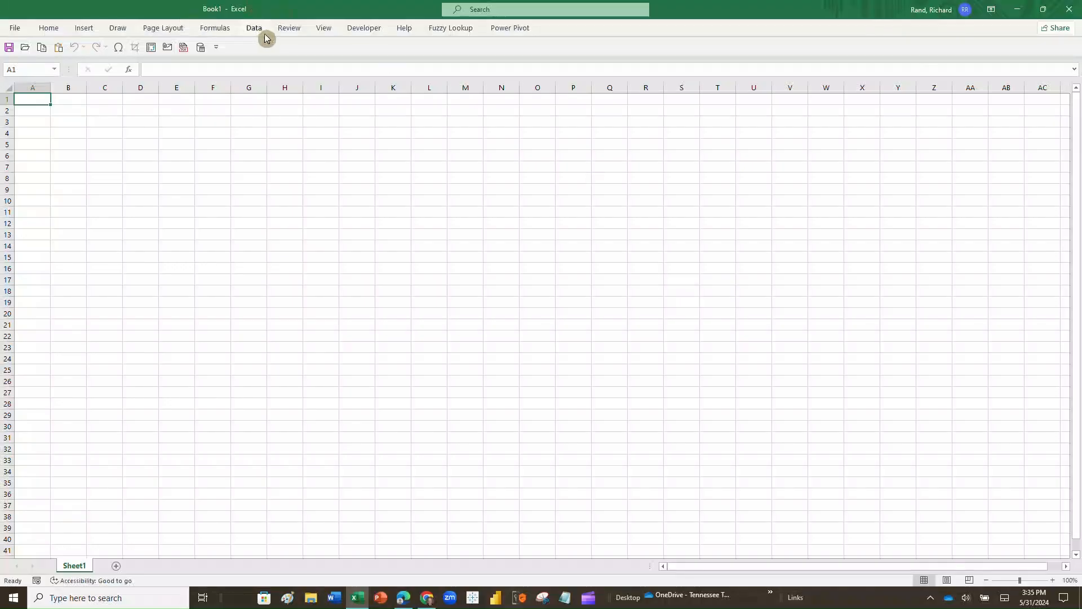
key("super+plus")
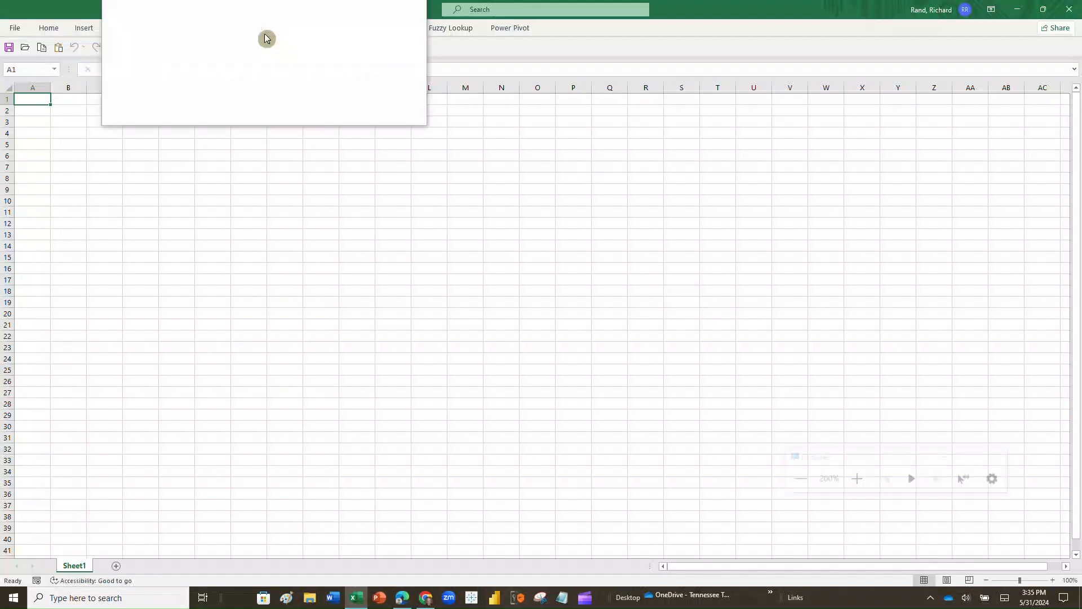
left_click(263, 32)
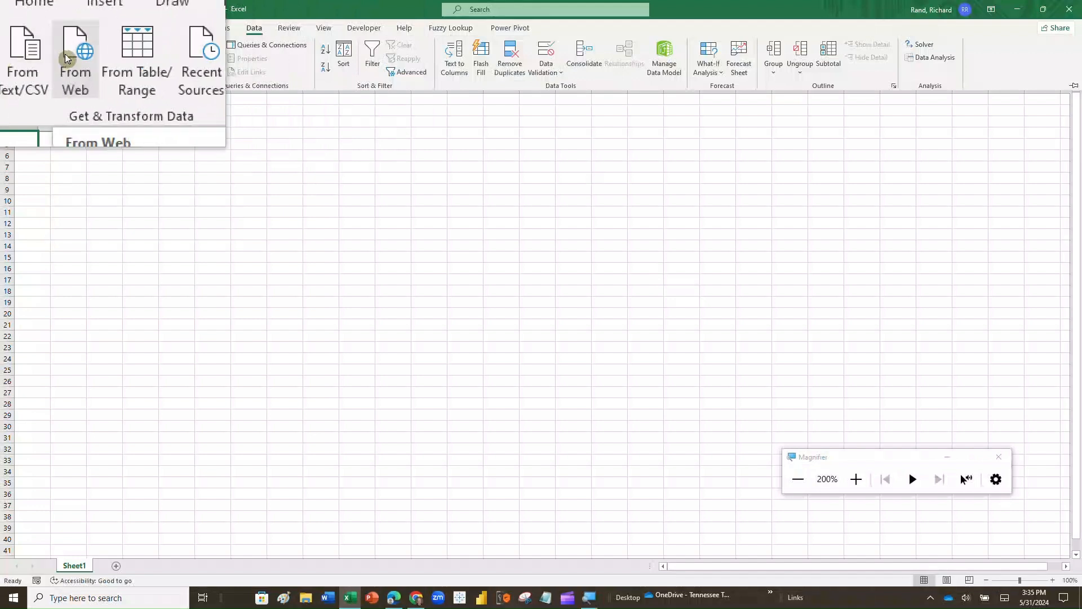
left_click(66, 57)
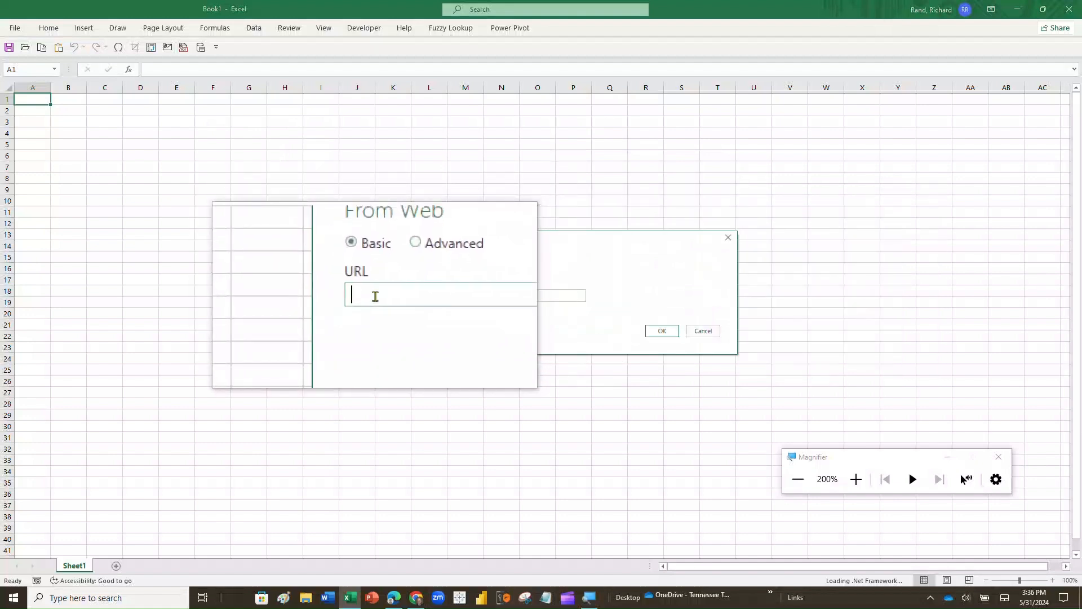
right_click(376, 297)
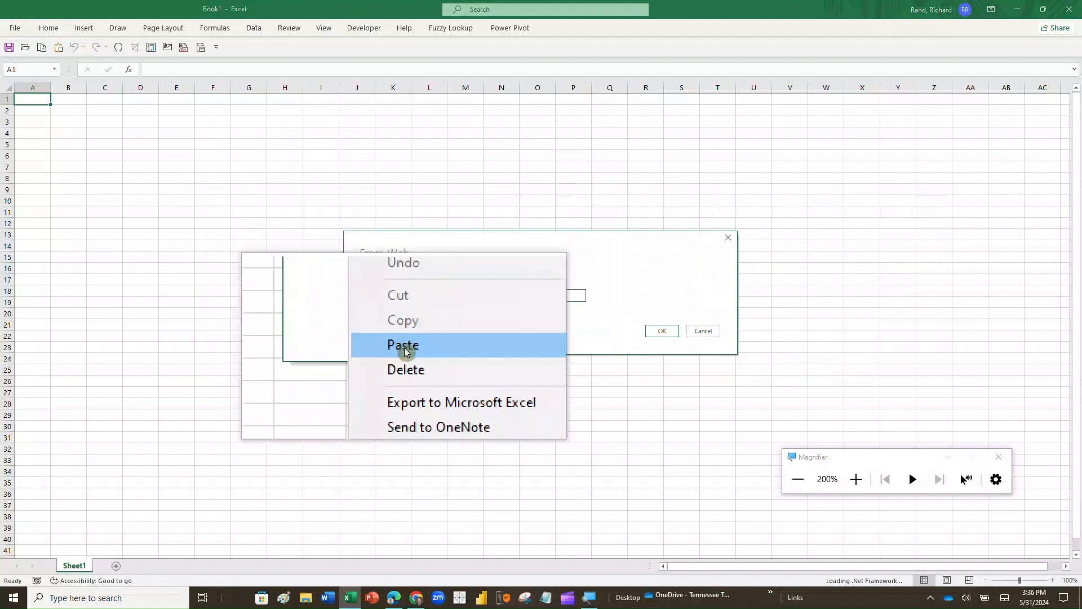
left_click(404, 345)
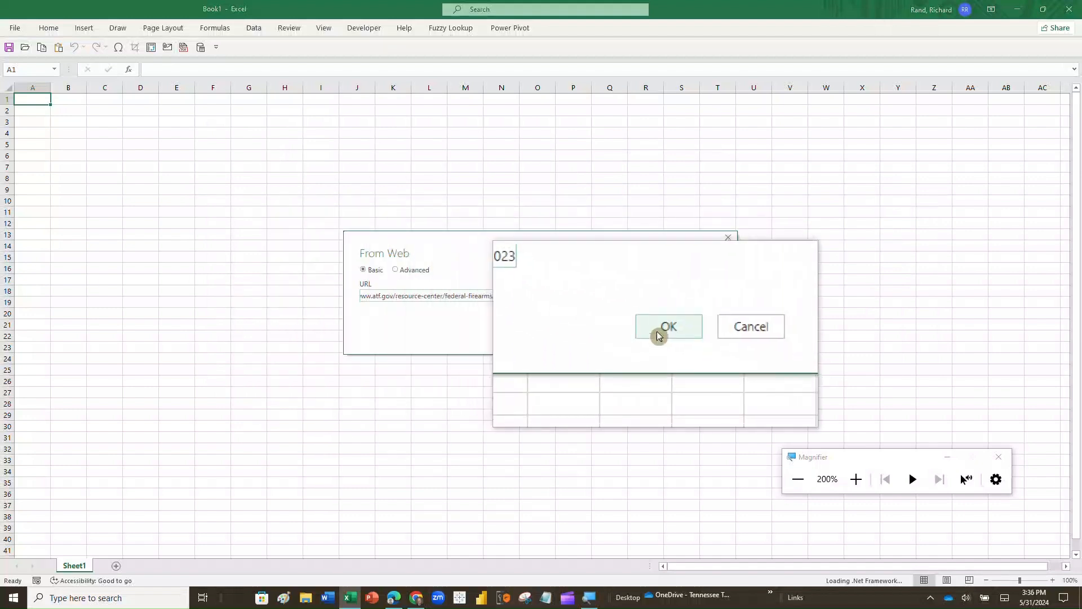
left_click(655, 335)
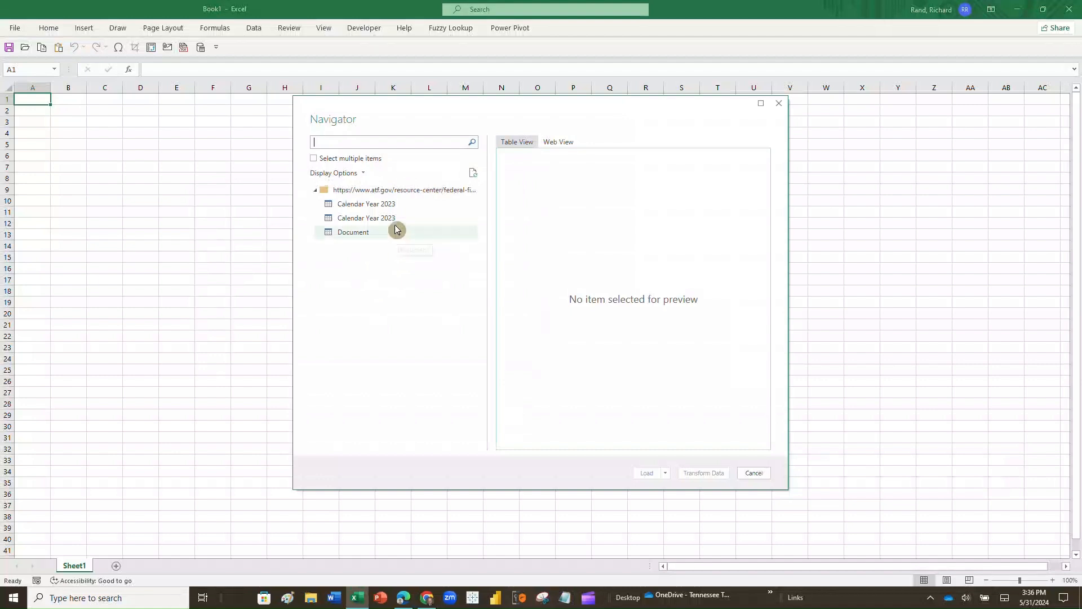
Preview the page's available tables and open the Calendar Year 2023 table listing states and territories for transformation in Power Query
left_click(367, 231)
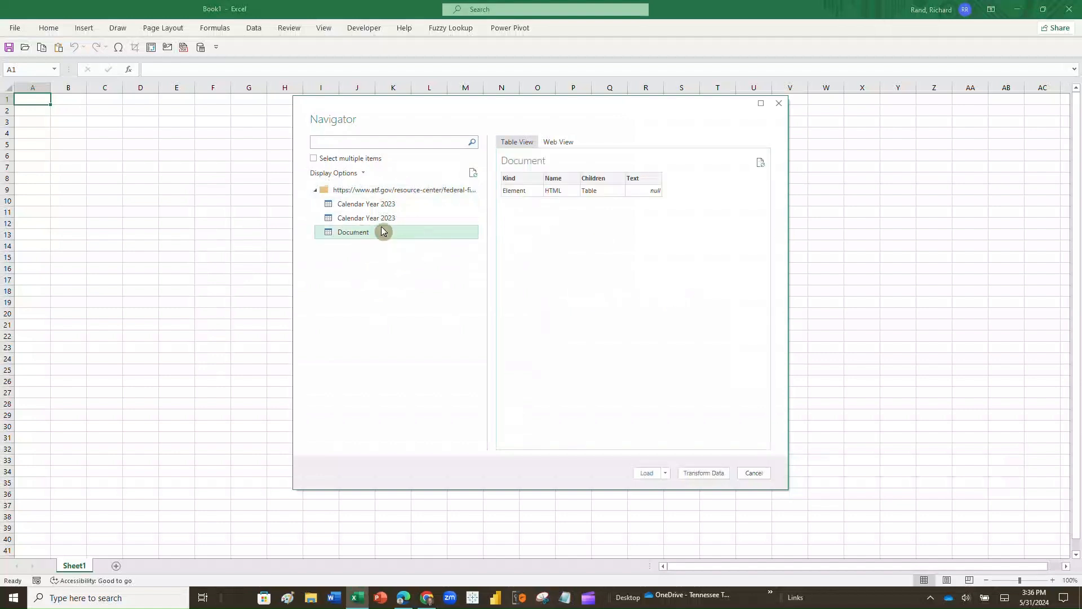
left_click(377, 205)
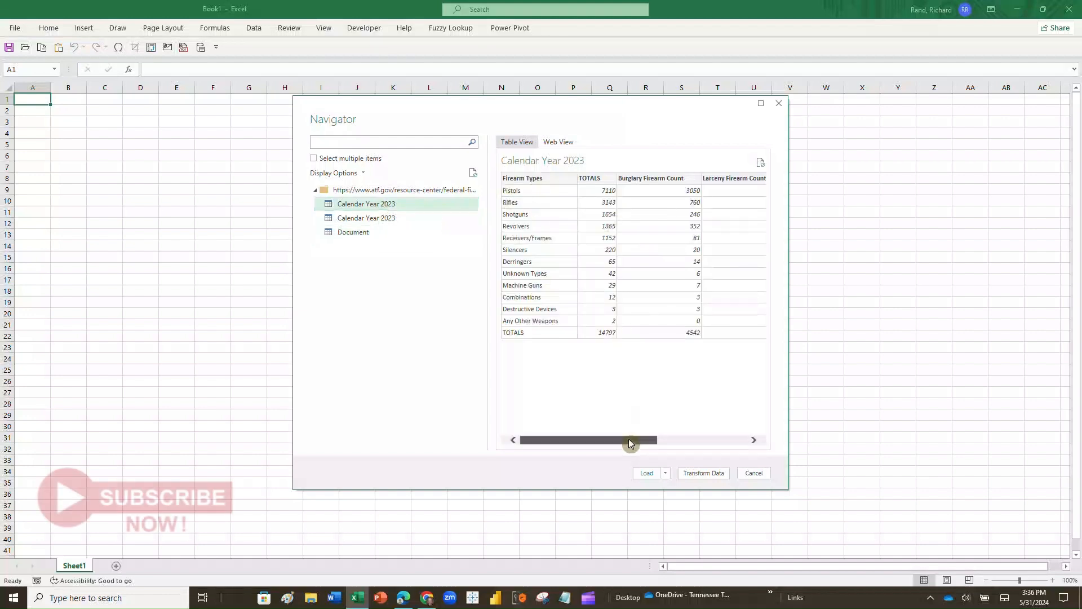
left_click_drag(629, 440, 604, 442)
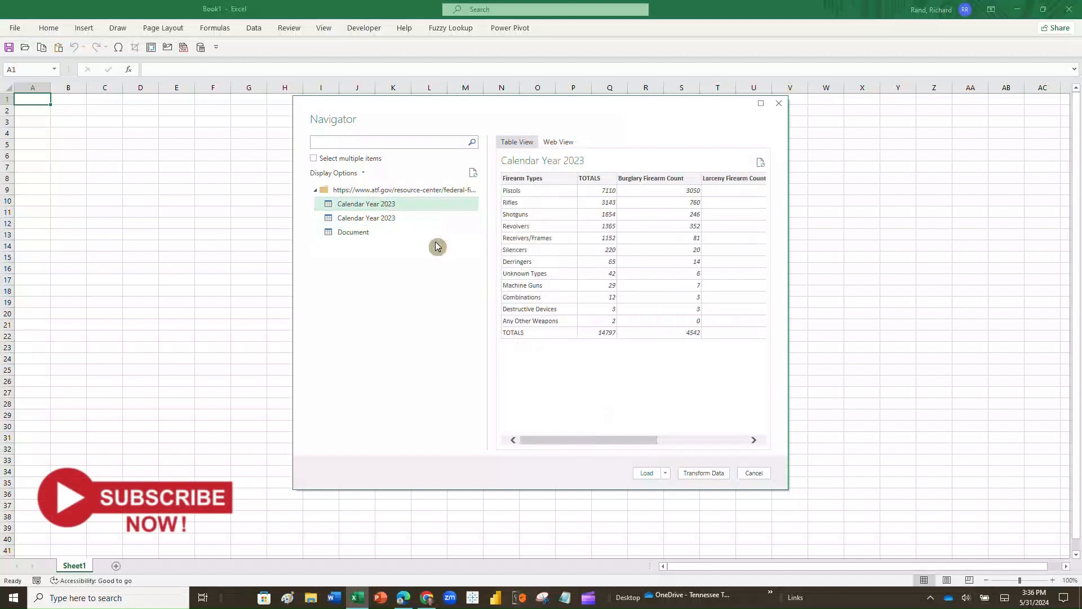
left_click(395, 218)
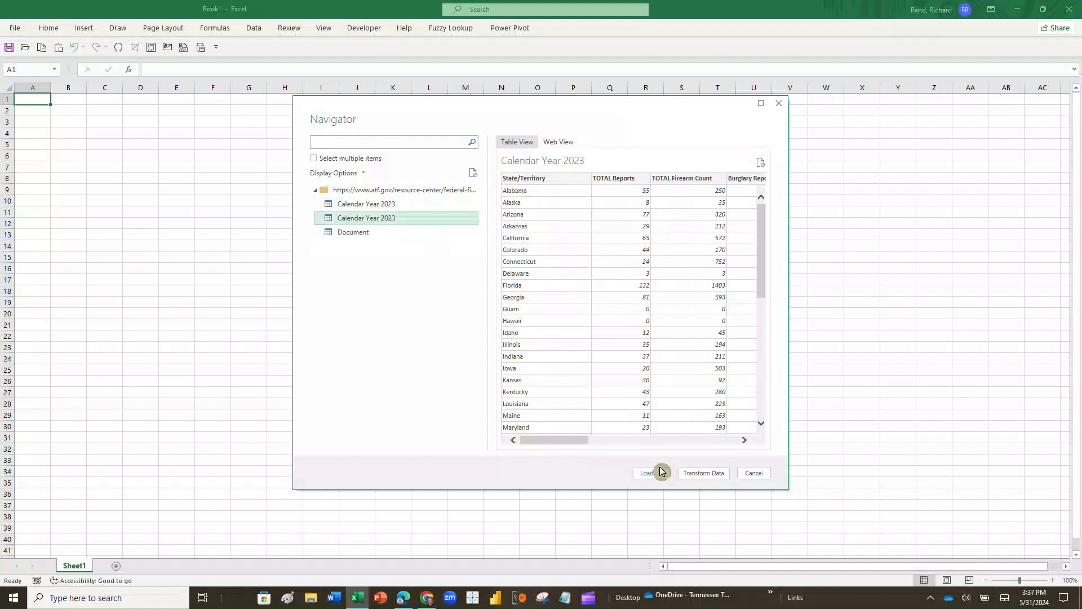
left_click(698, 474)
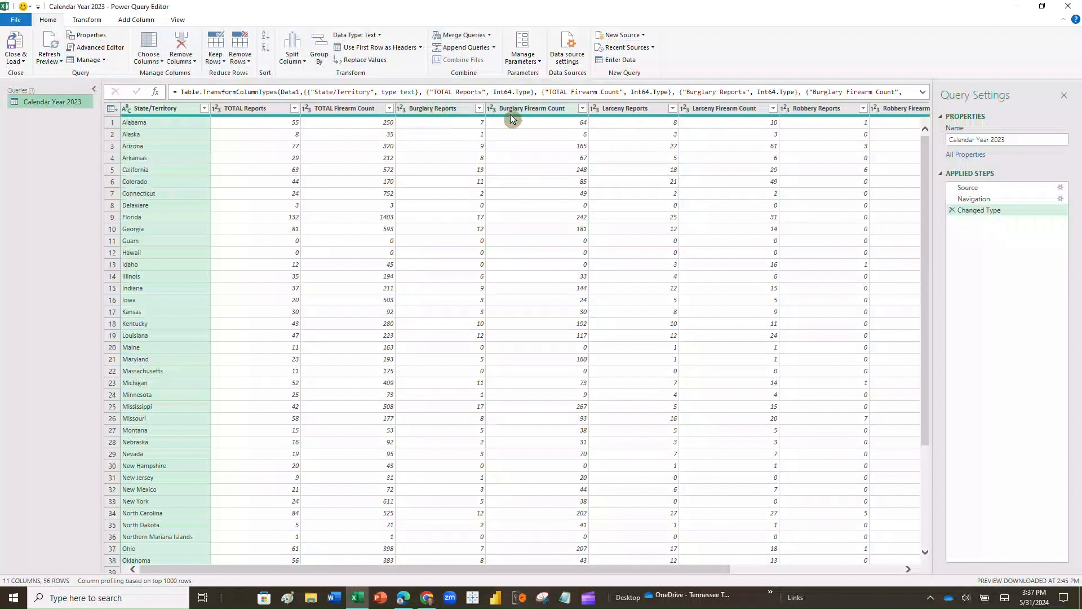
Remove the Burglary Reports, Larceny Reports, Robbery Reports and Loss Reports columns from the query
left_click(444, 108)
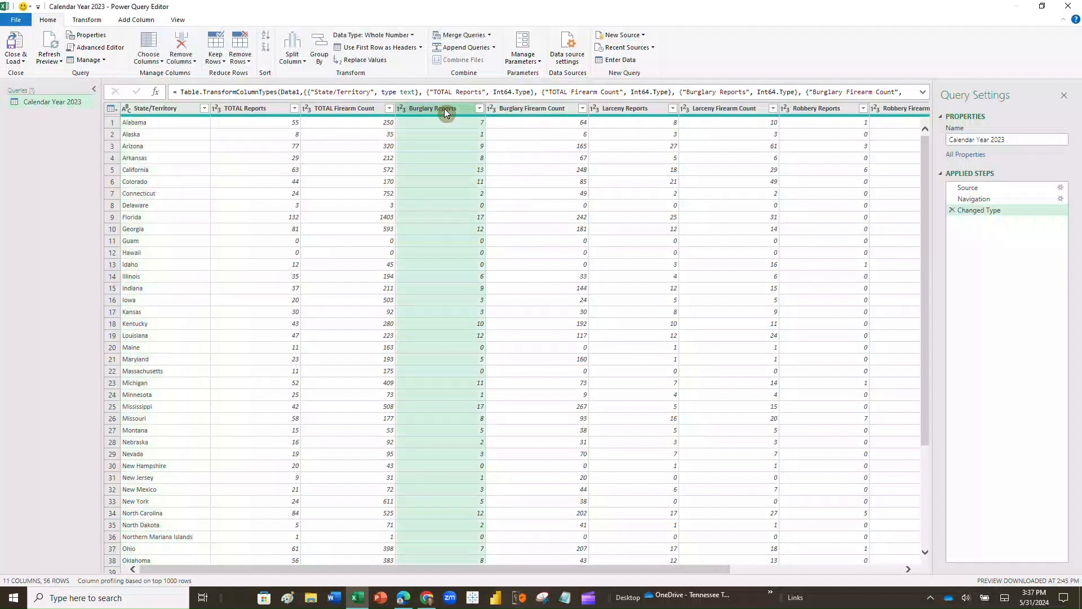
left_click(638, 110, "ctrl")
left_click(816, 113, "ctrl")
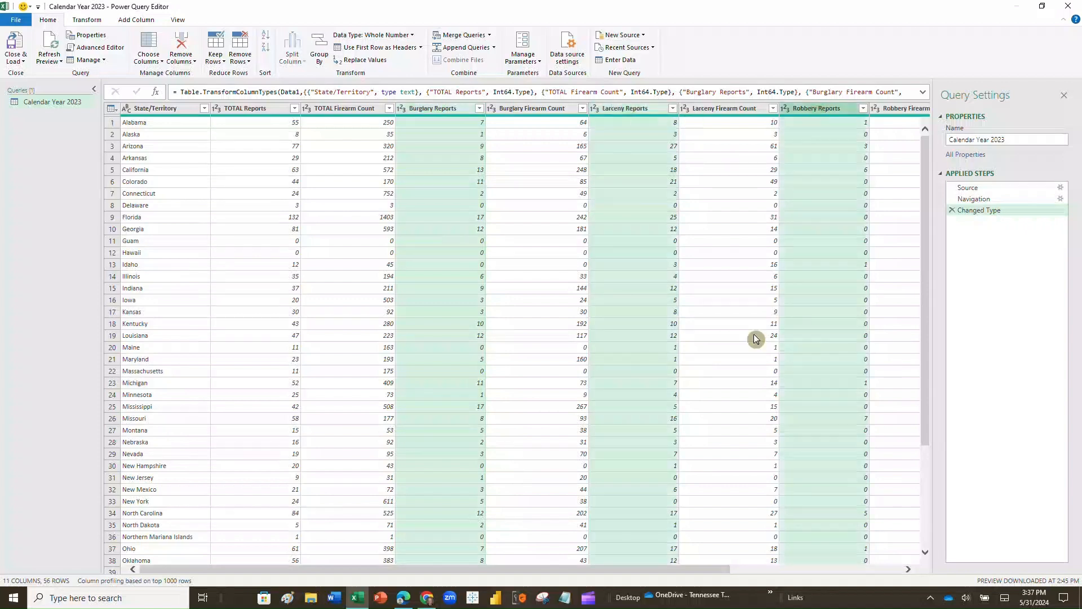
left_click_drag(708, 567, 889, 585)
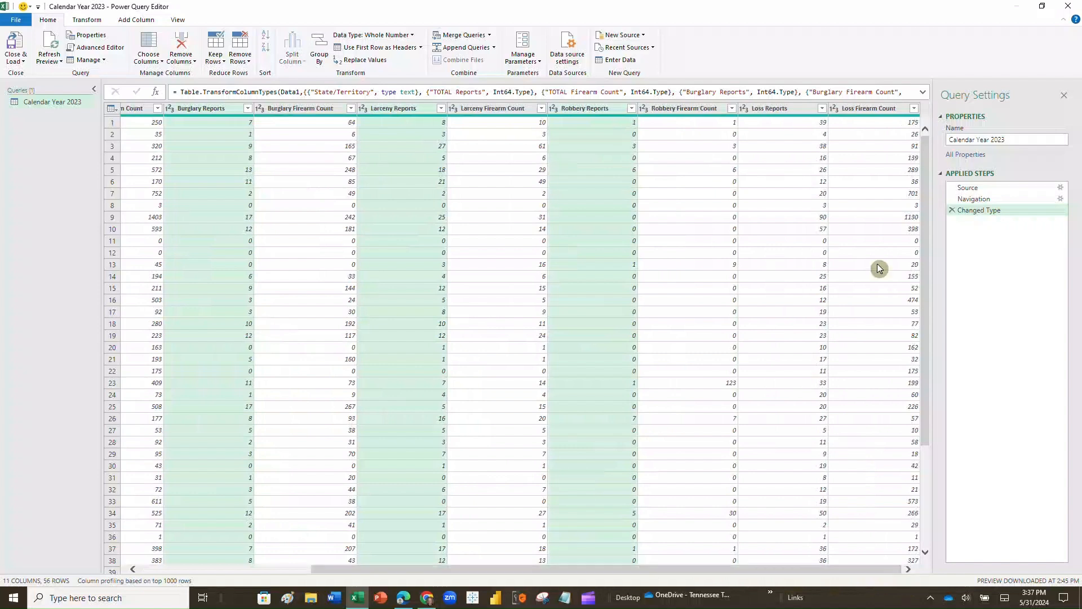
left_click(795, 108, "ctrl")
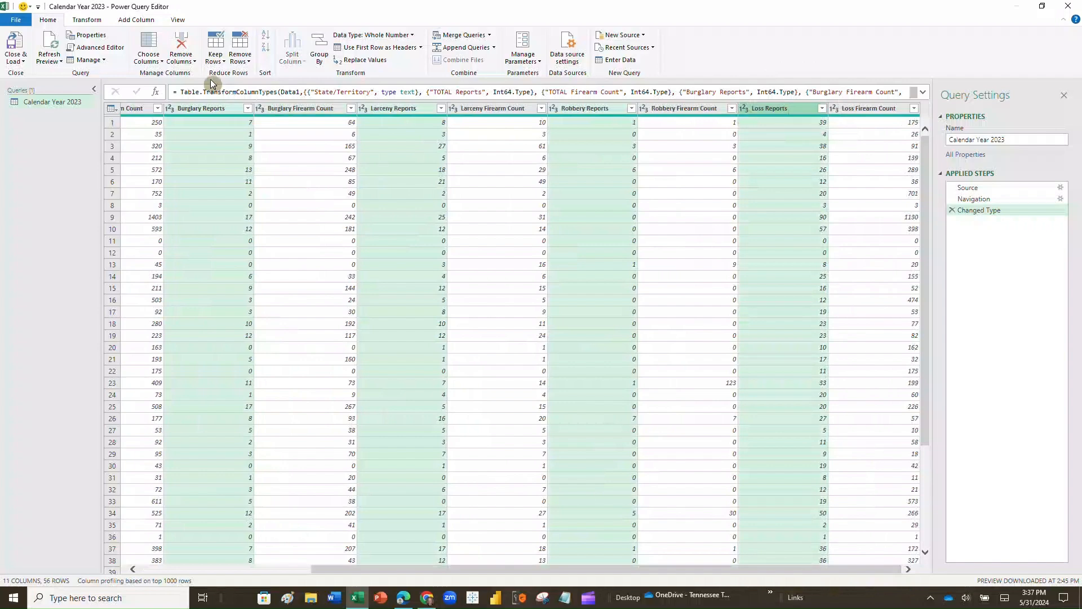
left_click(183, 62)
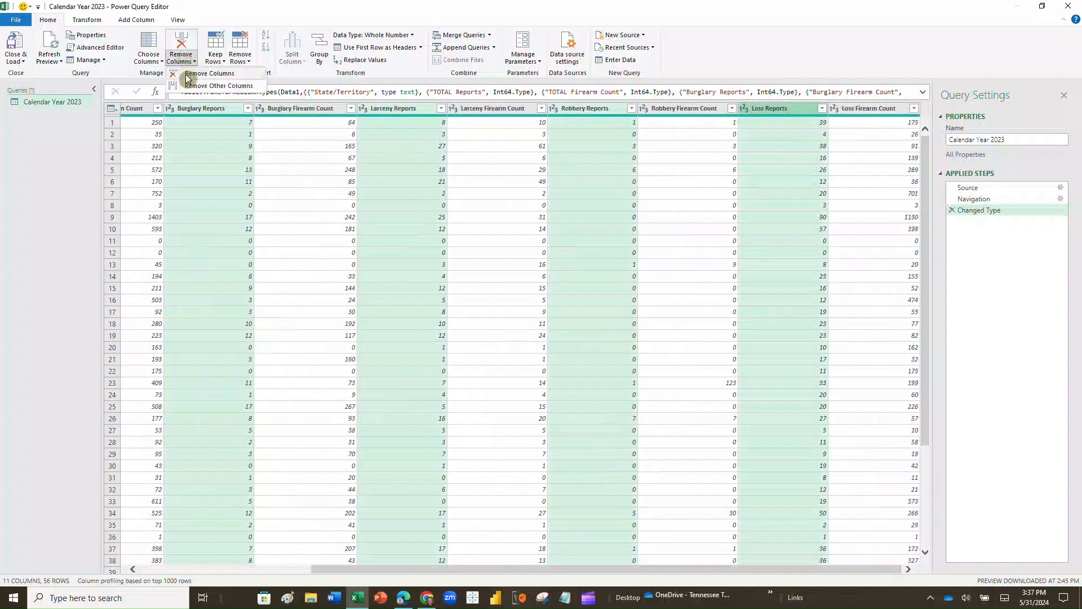
left_click(187, 79)
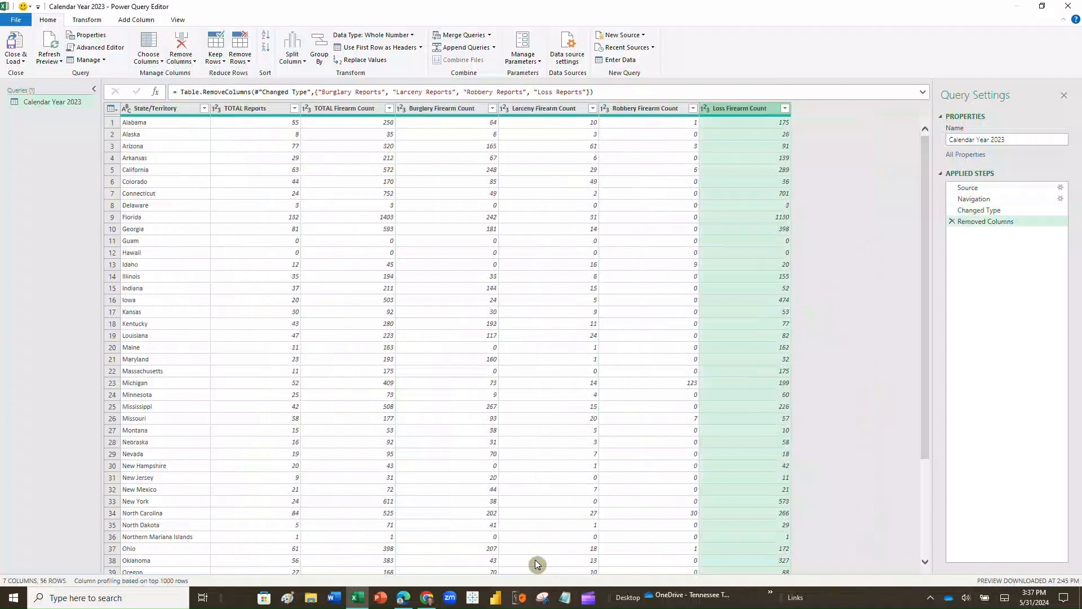
Remove the TOTAL Reports column from the query, and close and load the result into the workbook
left_click(255, 108)
left_click(183, 58)
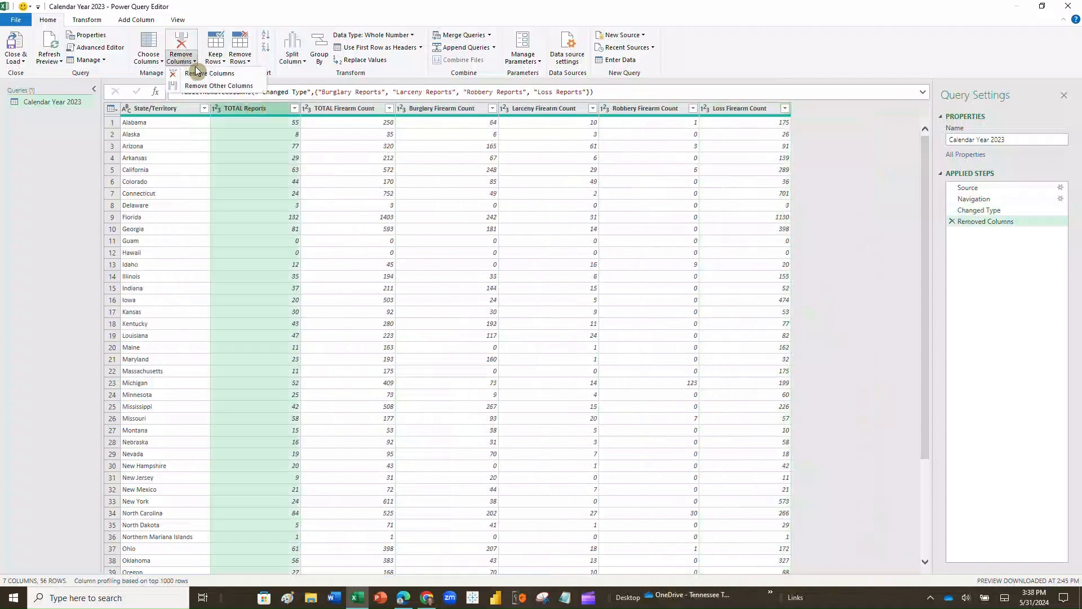
left_click(197, 73)
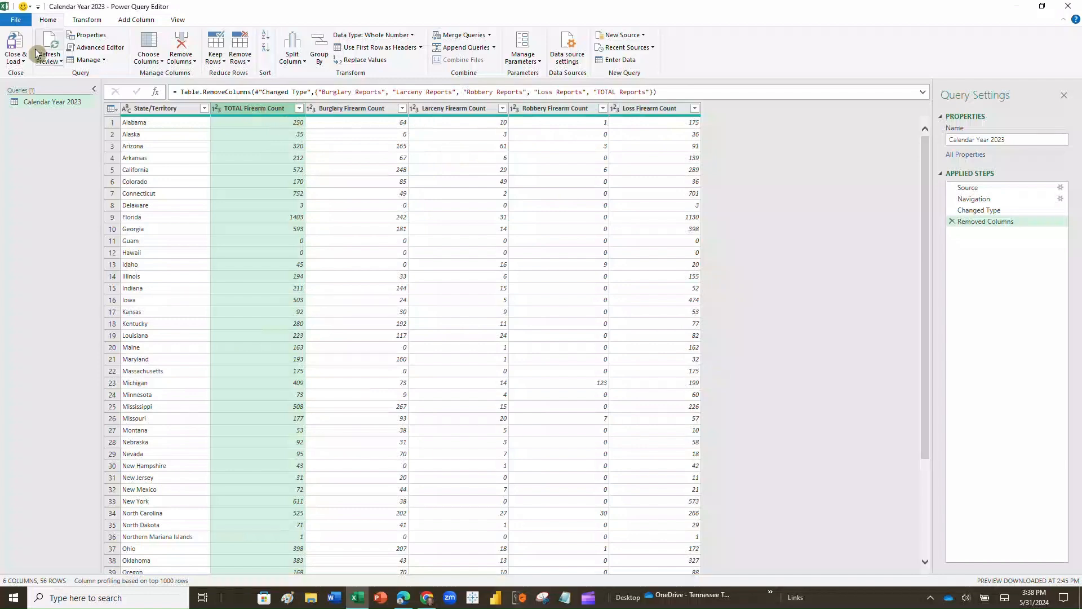
left_click(15, 53)
left_click(107, 91)
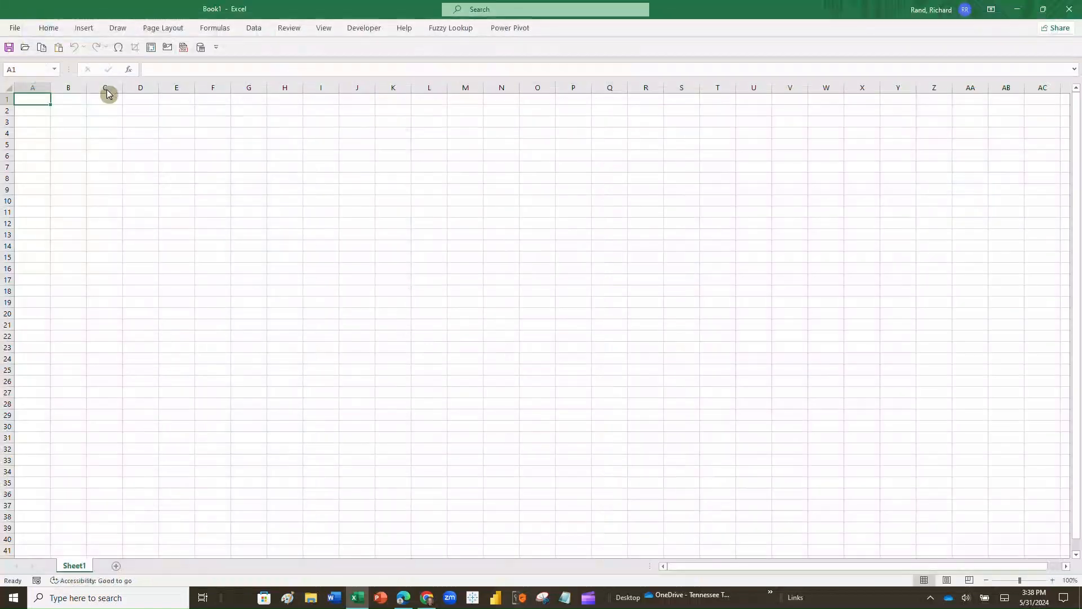